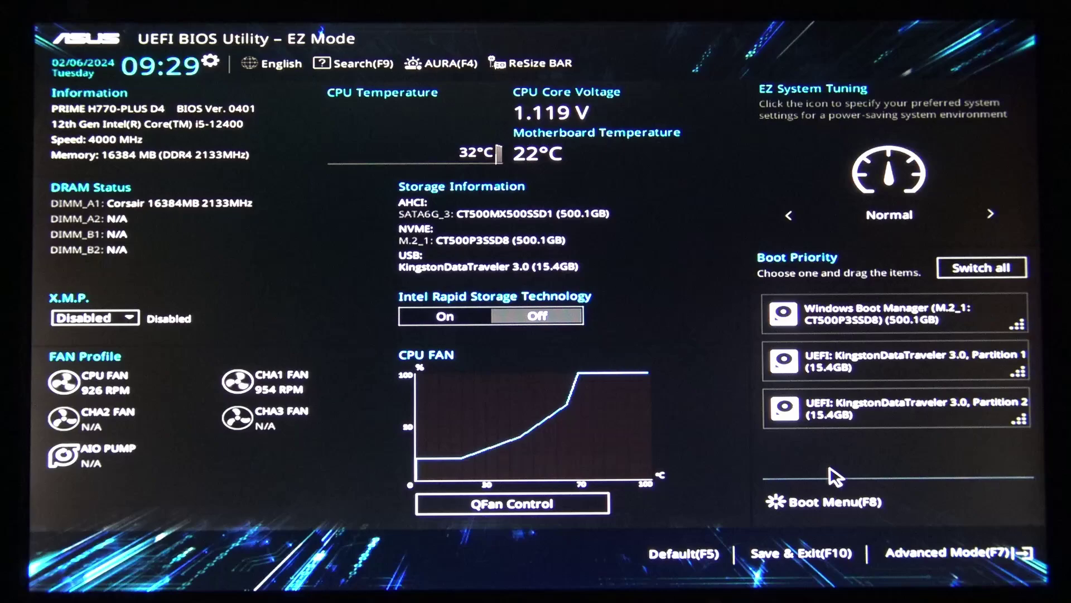
- Use the F8 boot menu to boot once from UEFI: KingstonDataTraveler 3.0, Partition 2
{"action": "left_click", "coordinate": [850, 506]}
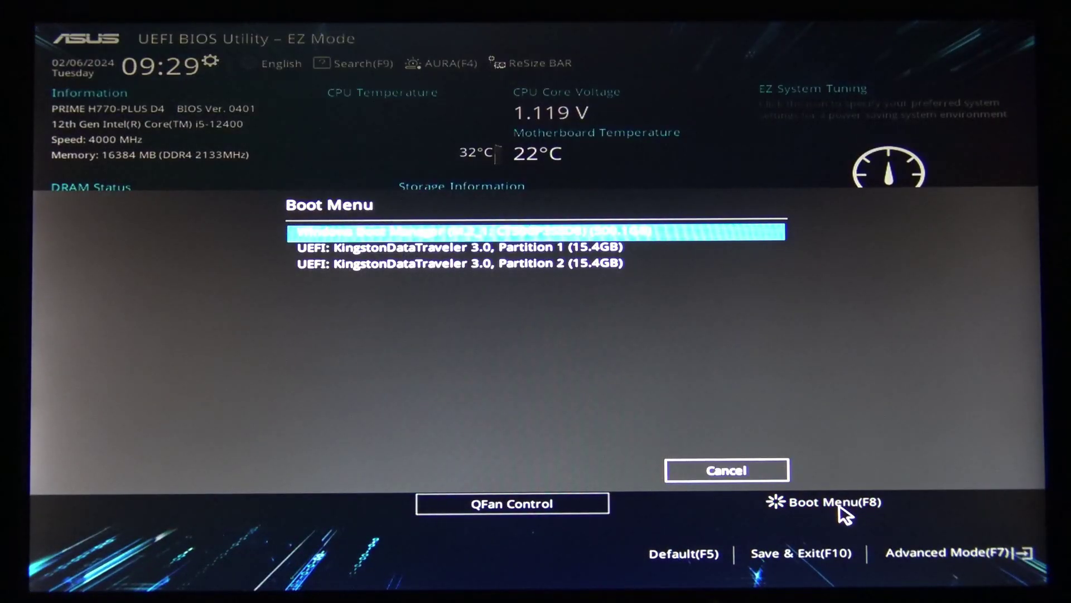
{"action": "left_click", "coordinate": [497, 264]}
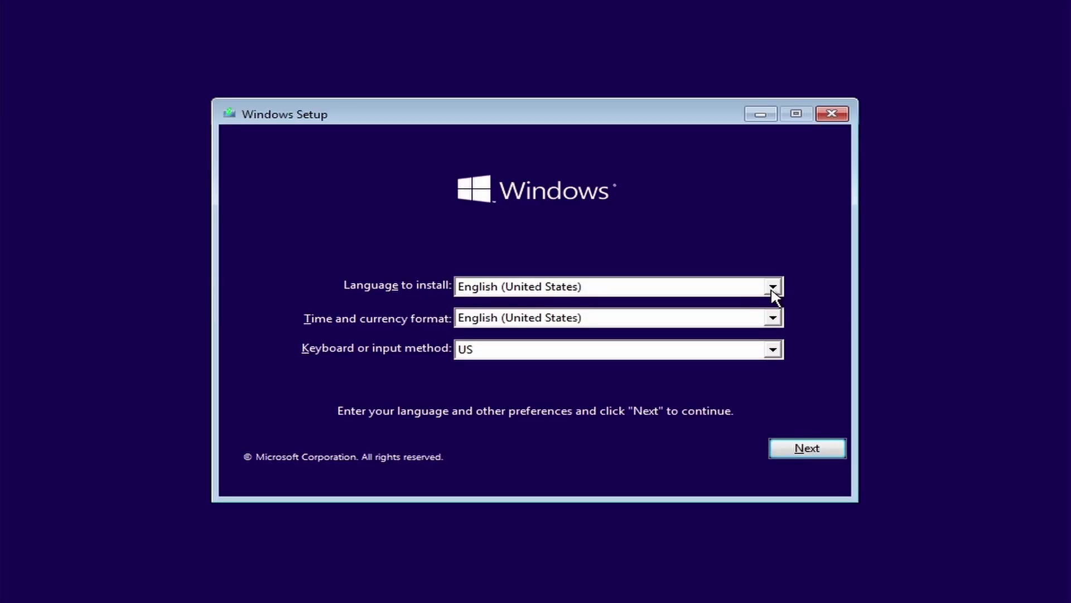
- Leave language and time format as English (United States) with US keyboard, then choose Install now
{"action": "left_click", "coordinate": [773, 288]}
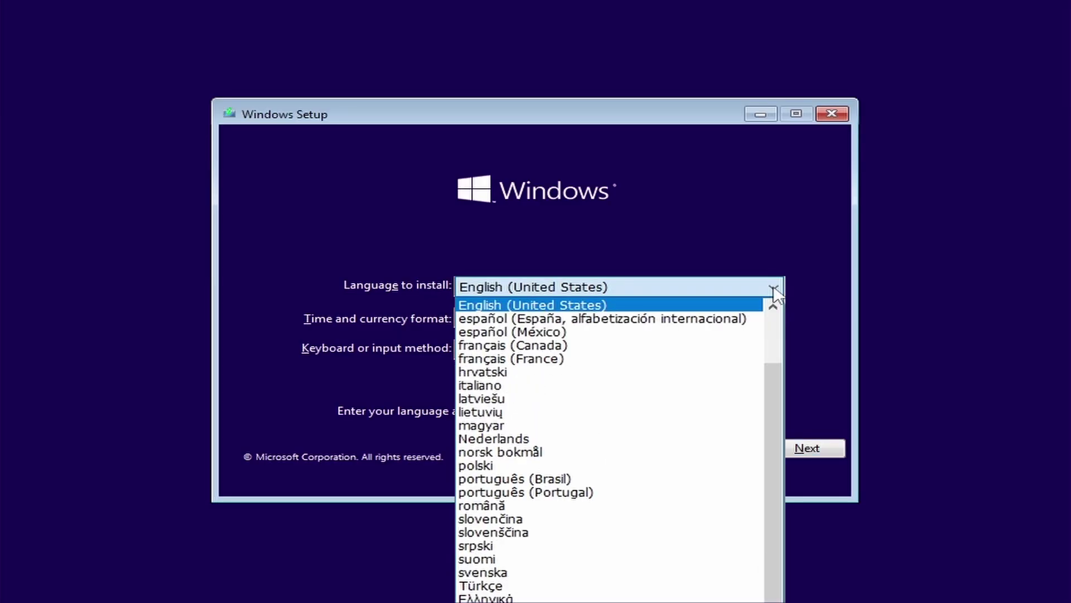
{"action": "left_click", "coordinate": [772, 288]}
{"action": "left_click", "coordinate": [772, 318]}
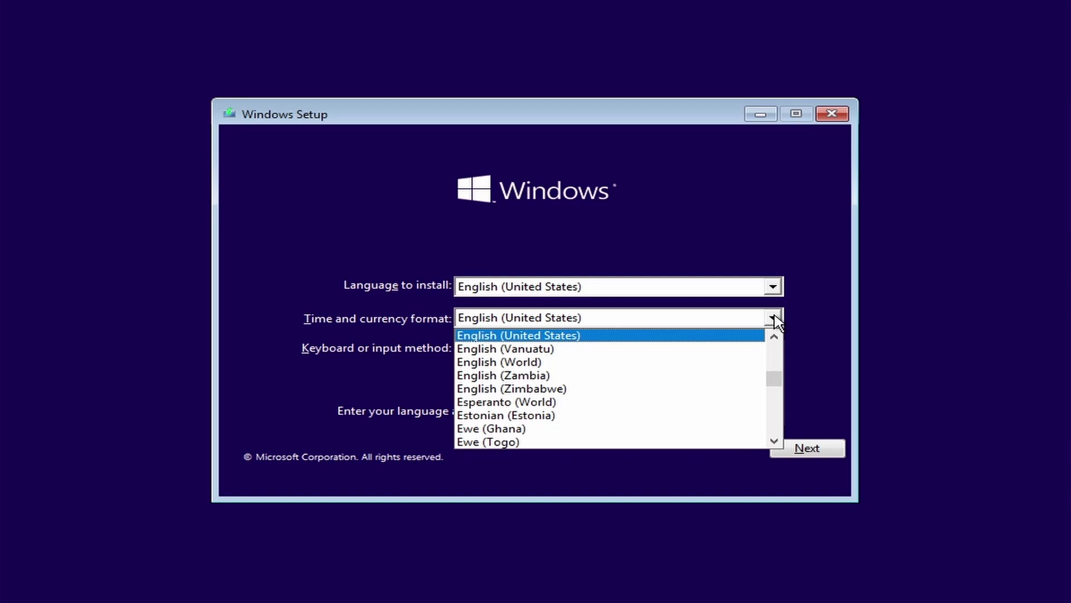
{"action": "left_click", "coordinate": [696, 541]}
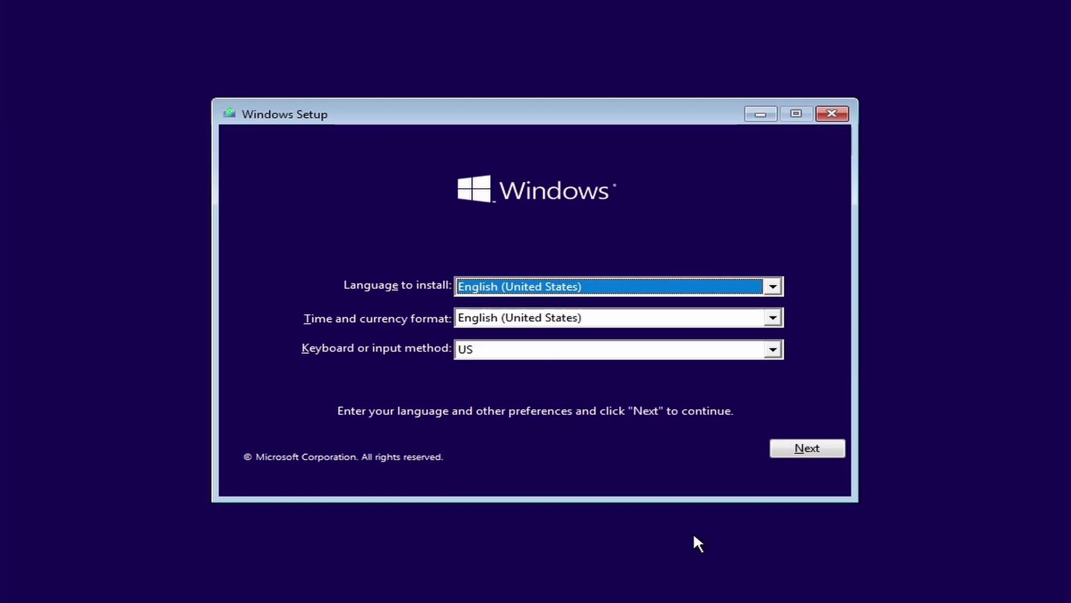
{"action": "left_click", "coordinate": [807, 448]}
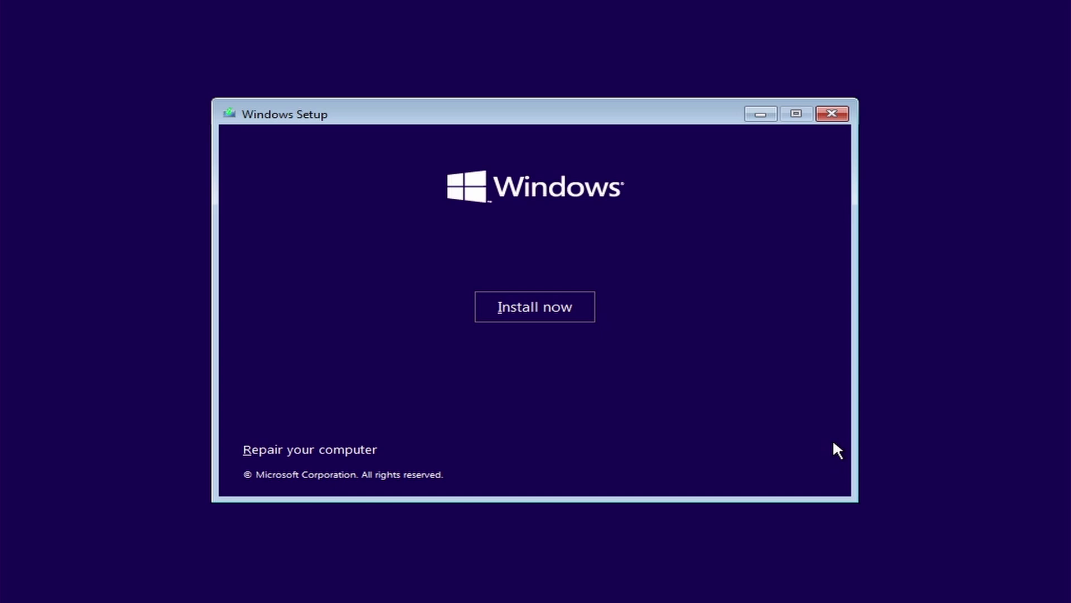
{"action": "left_click", "coordinate": [567, 312]}
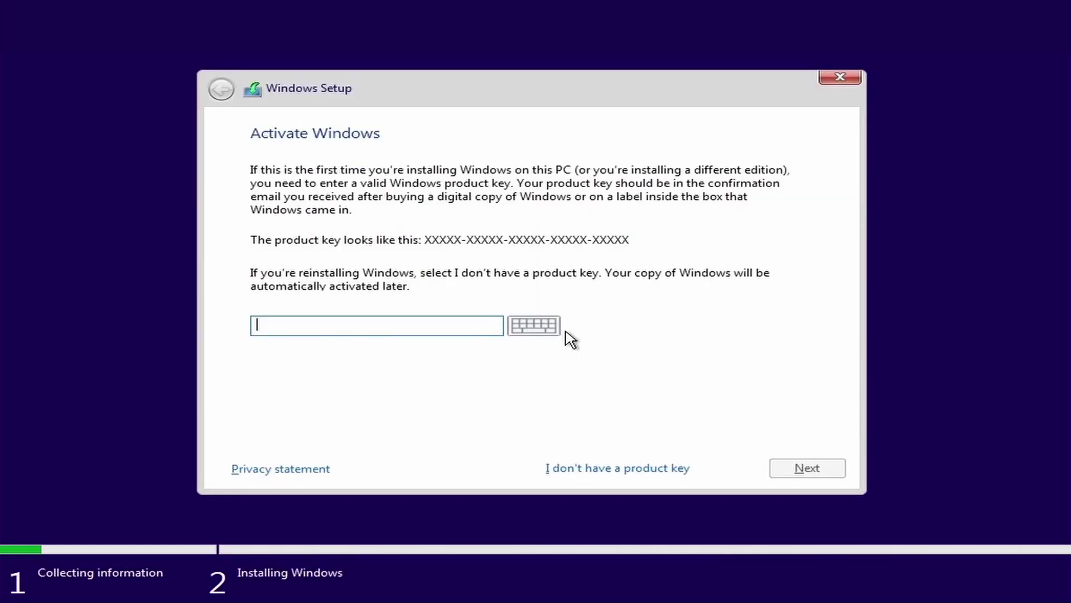
- Skip the product key and select Windows 10 Pro as the edition
{"action": "left_click", "coordinate": [604, 469]}
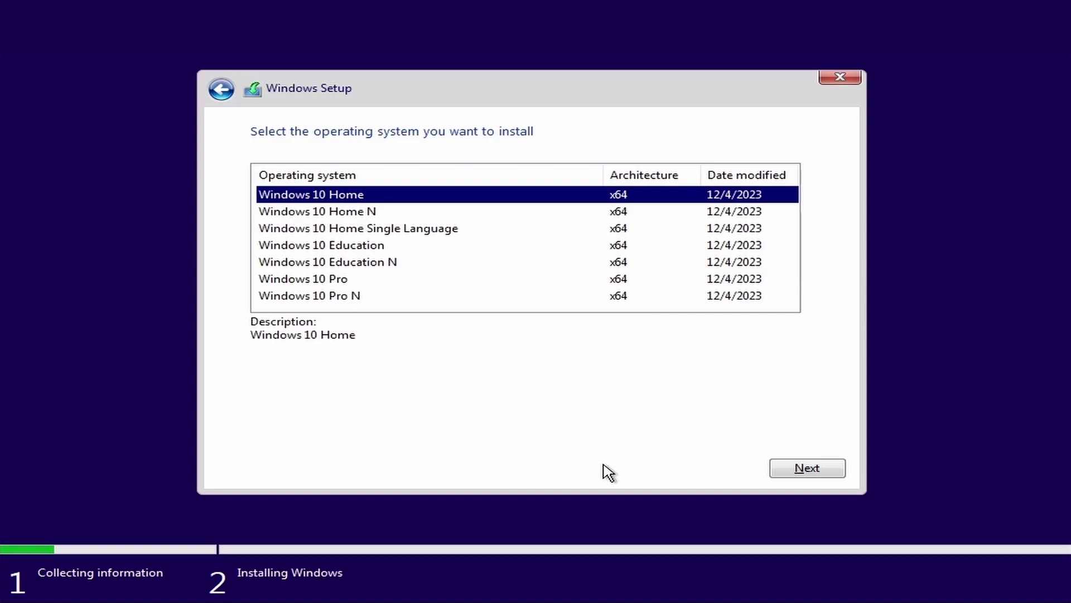
{"action": "left_click", "coordinate": [354, 283]}
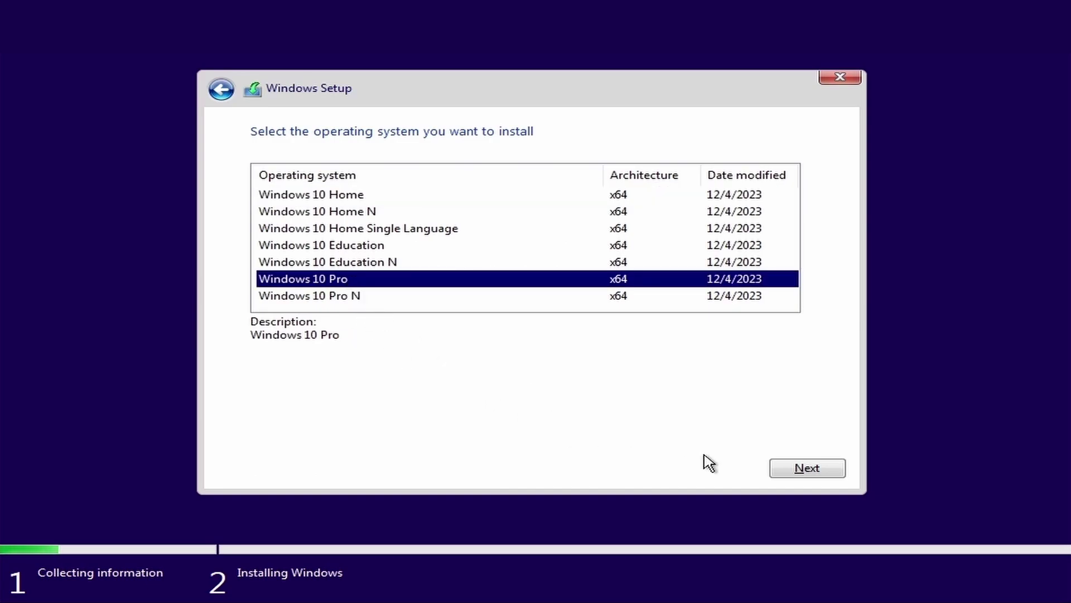
{"action": "left_click", "coordinate": [789, 468]}
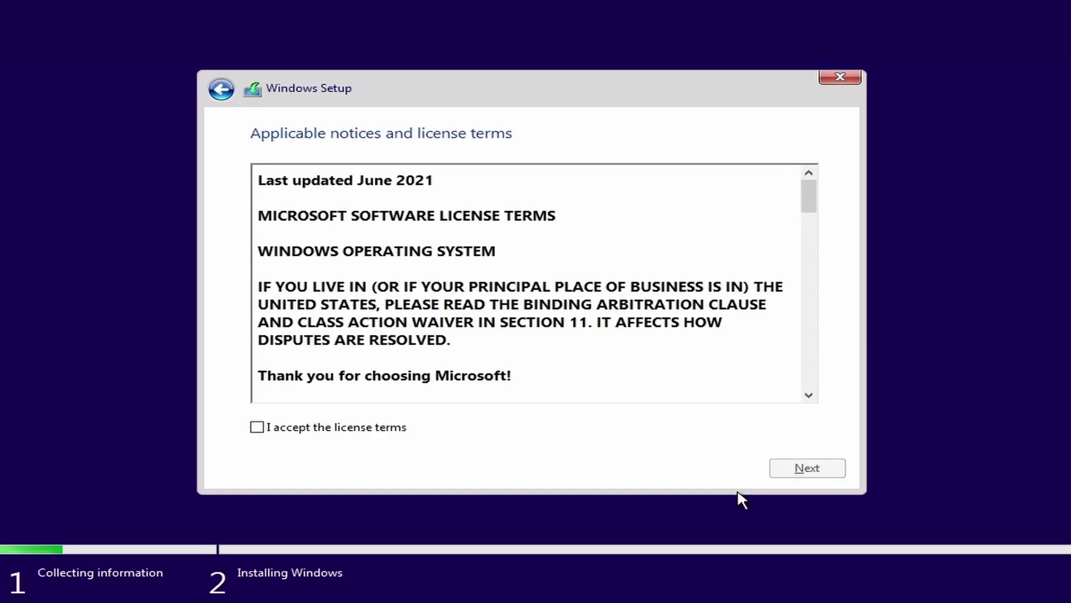
- Scroll through and accept the Windows license terms
{"action": "left_click_drag", "start_coordinate": [816, 189], "coordinate": [828, 391]}
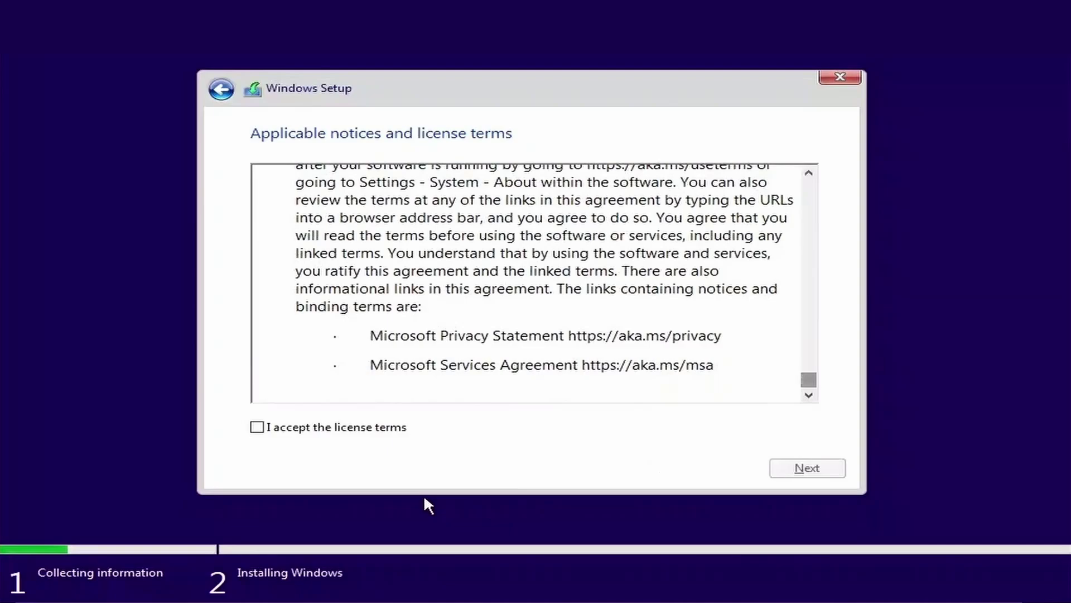
{"action": "left_click", "coordinate": [257, 428]}
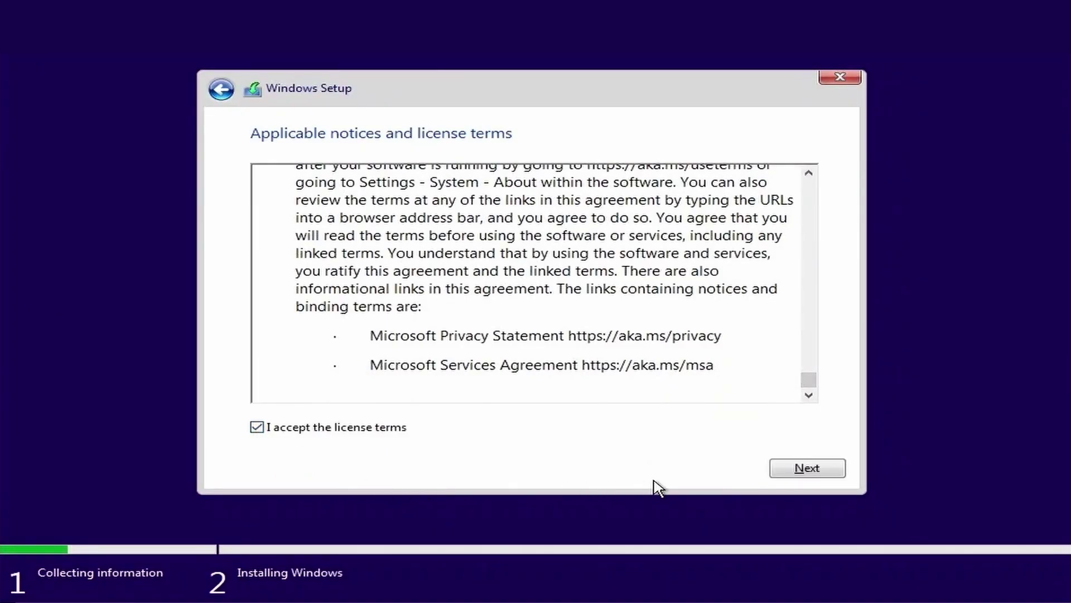
{"action": "left_click", "coordinate": [792, 471]}
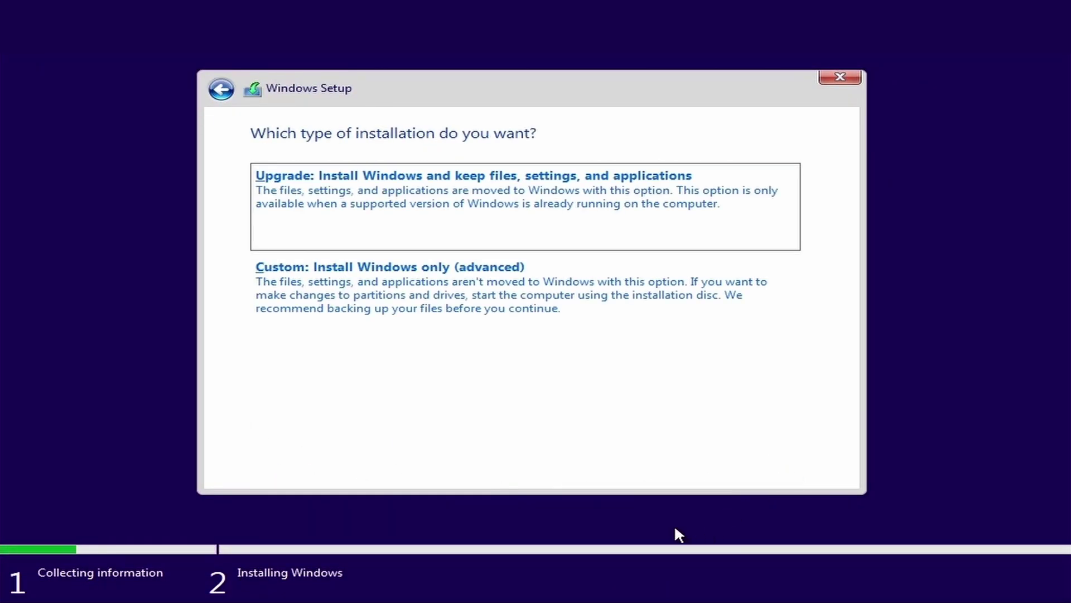
- Choose a custom install and delete the primary, Recovery, 100 MB System and 16 MB reserved partitions
{"action": "left_click", "coordinate": [455, 299]}
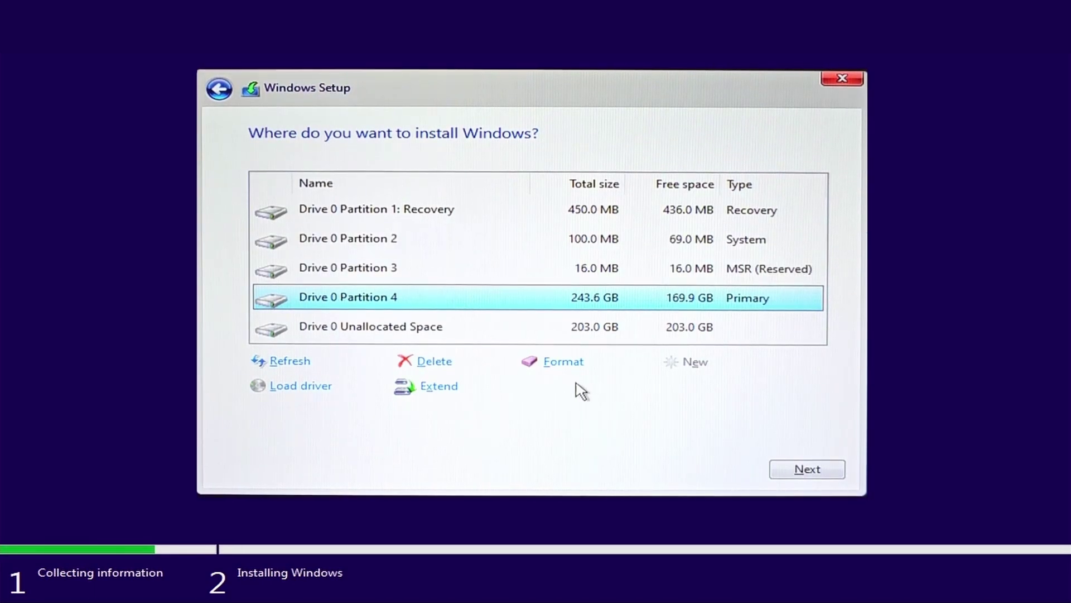
{"action": "left_click", "coordinate": [450, 365]}
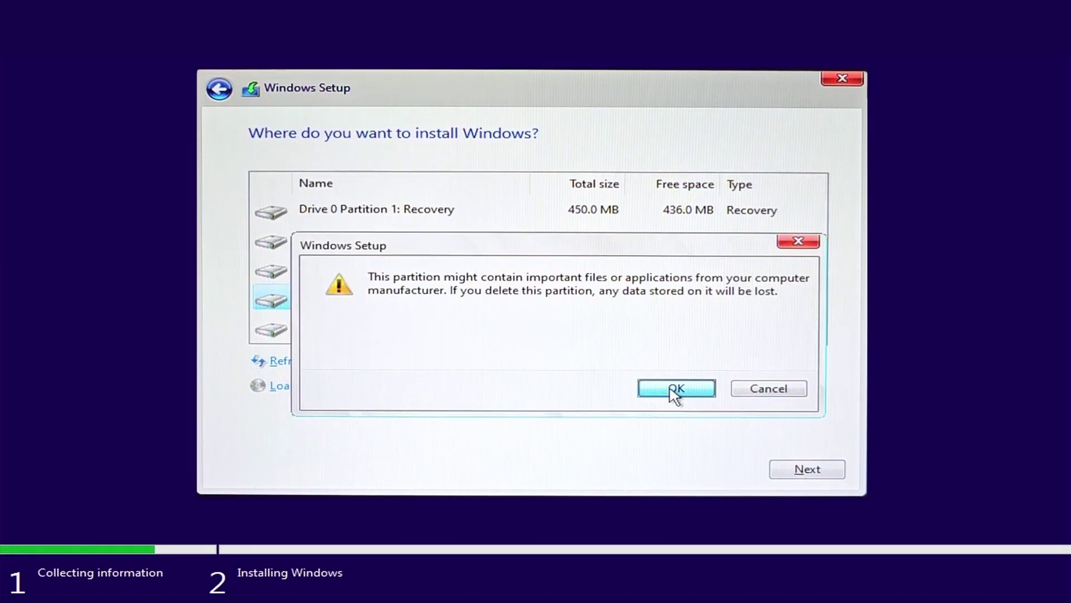
{"action": "left_click", "coordinate": [675, 389]}
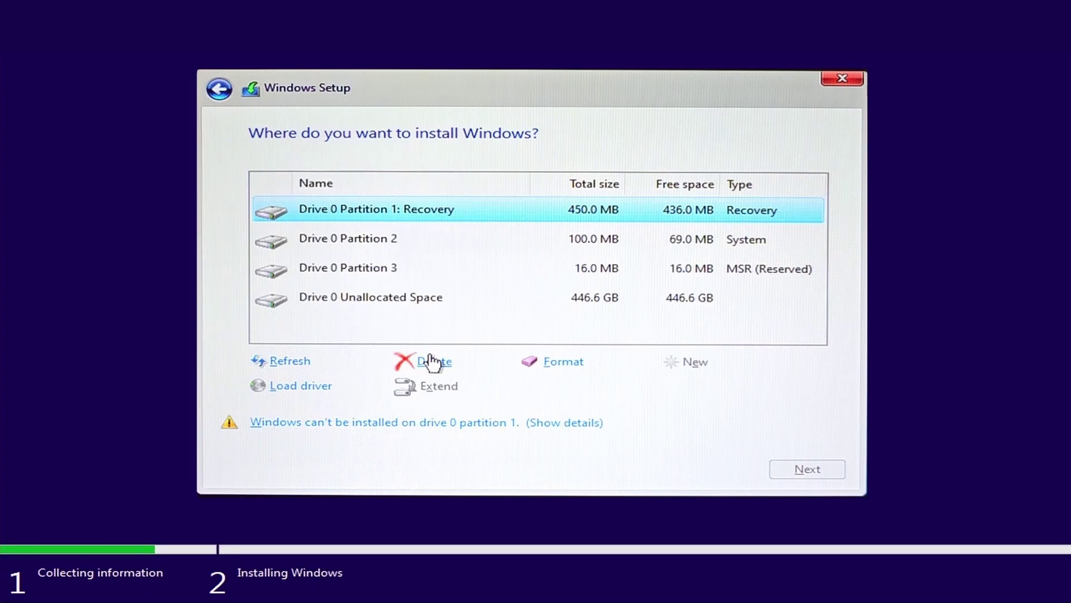
{"action": "left_click", "coordinate": [430, 360]}
{"action": "left_click", "coordinate": [675, 386]}
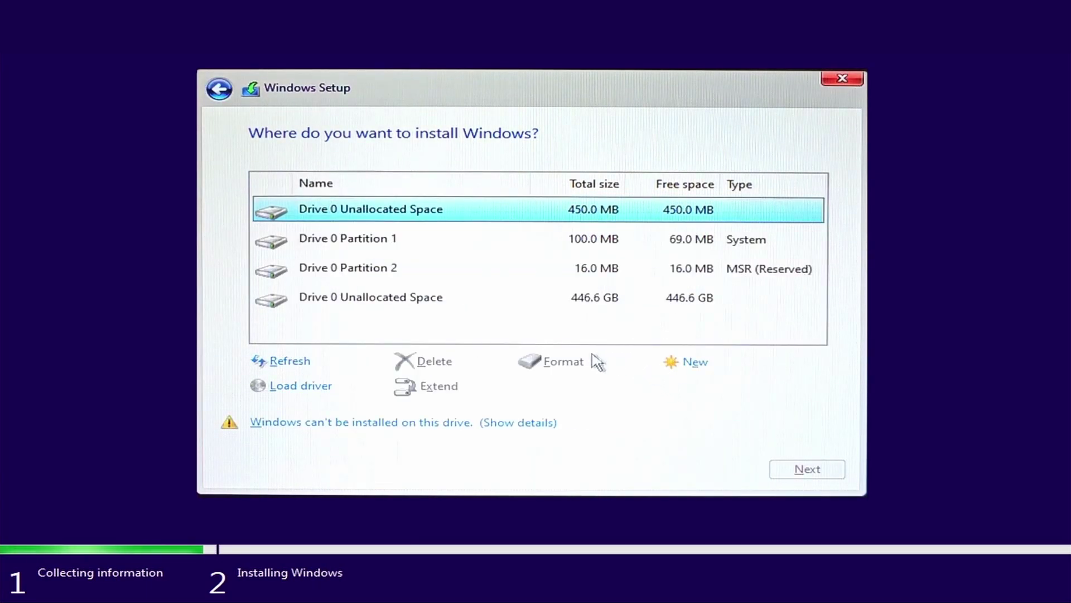
{"action": "left_click", "coordinate": [590, 242]}
{"action": "left_click", "coordinate": [445, 359]}
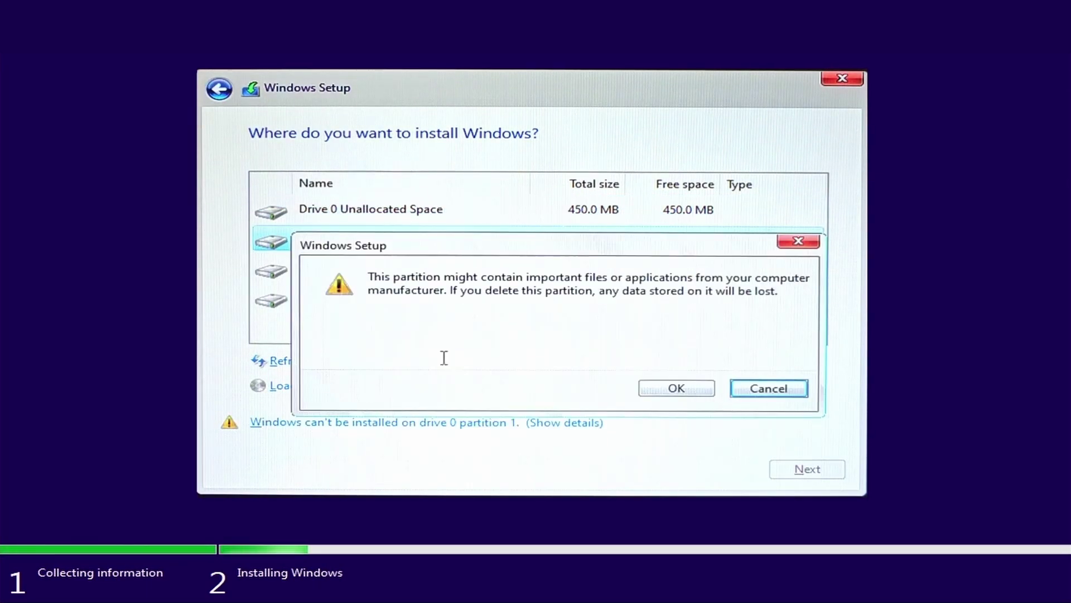
{"action": "left_click", "coordinate": [682, 390]}
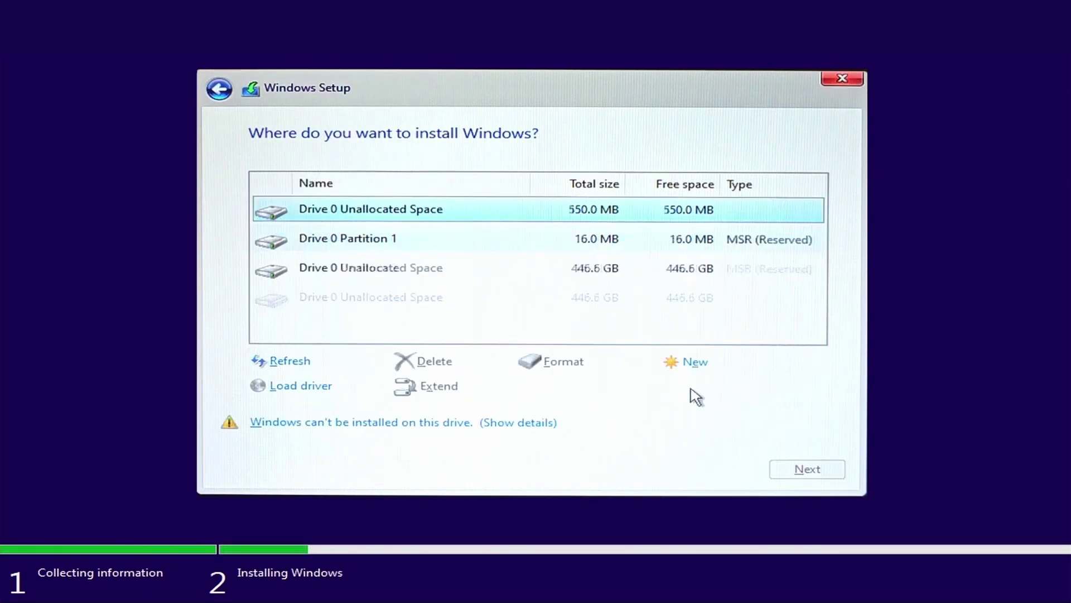
{"action": "left_click", "coordinate": [616, 245]}
{"action": "left_click", "coordinate": [432, 362]}
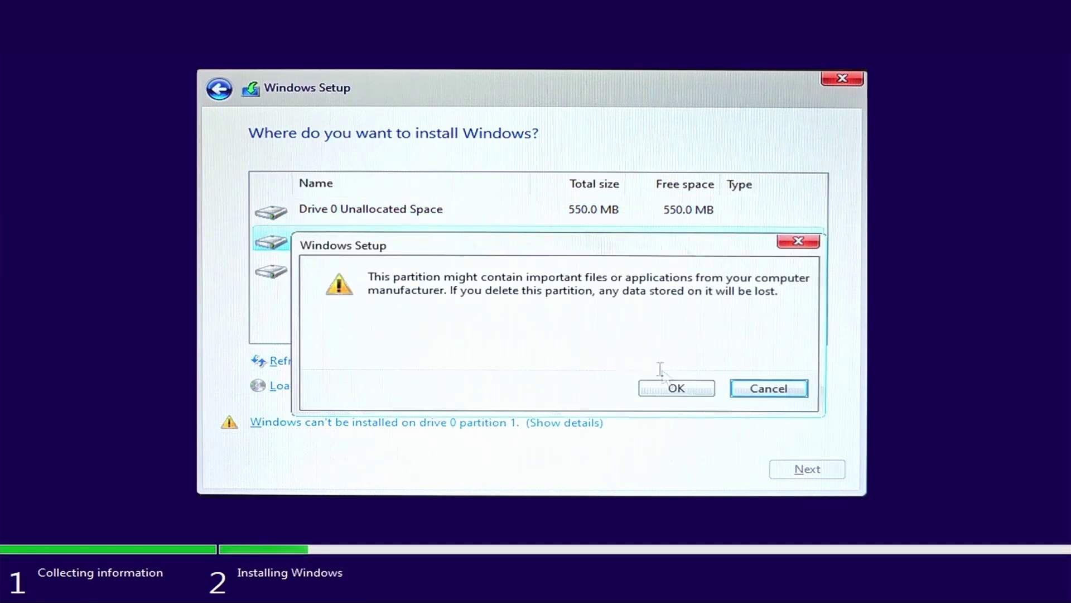
{"action": "left_click", "coordinate": [677, 388]}
- Create a 457862 MB partition, format Drive 0 Partition 3, and install Windows there
{"action": "left_click", "coordinate": [697, 365]}
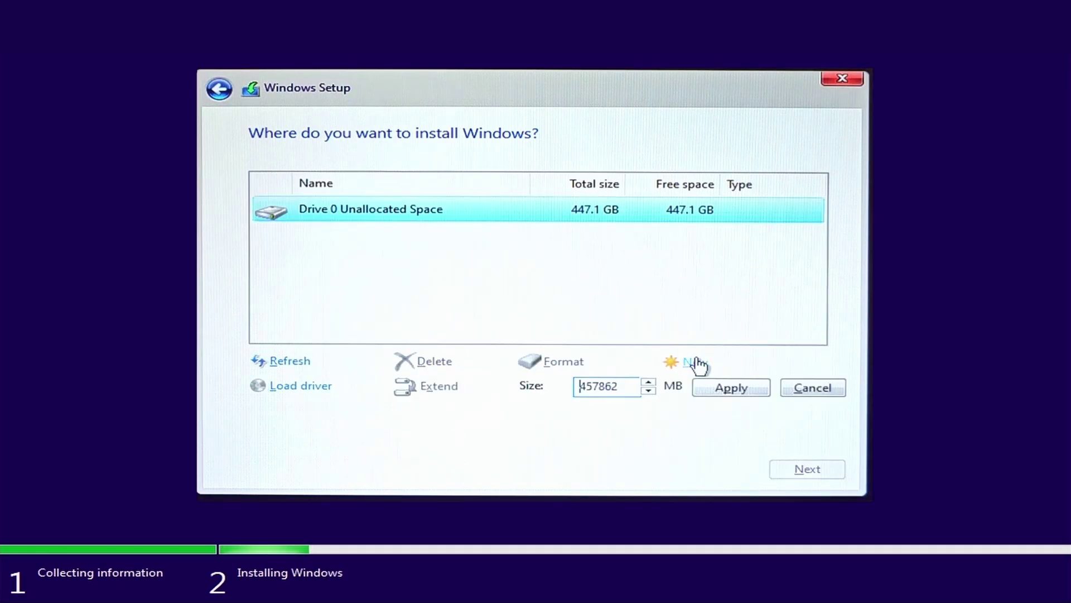
{"action": "left_click", "coordinate": [722, 389]}
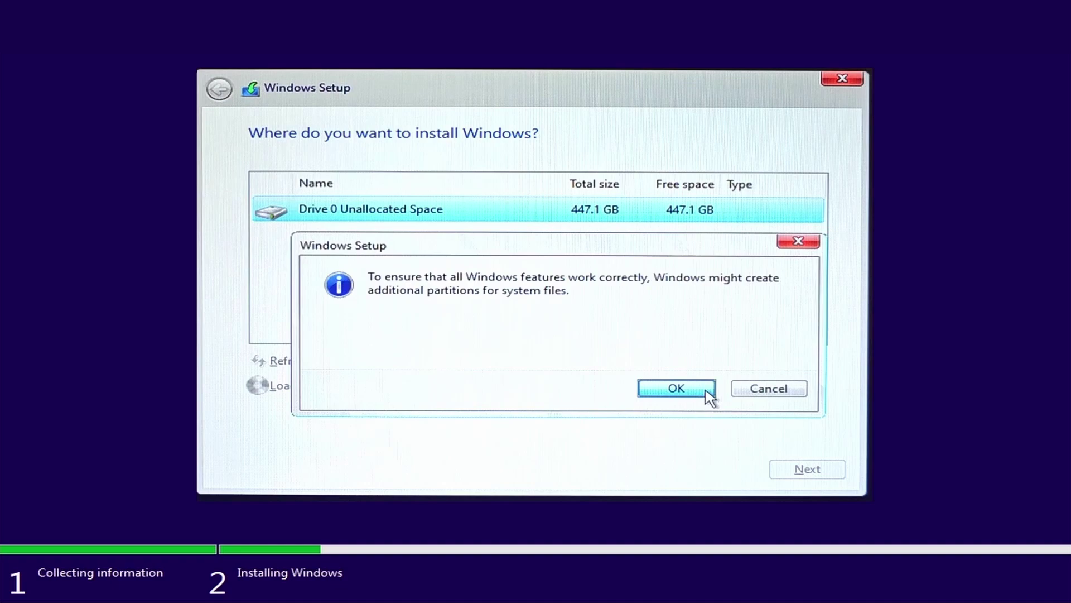
{"action": "left_click", "coordinate": [708, 390]}
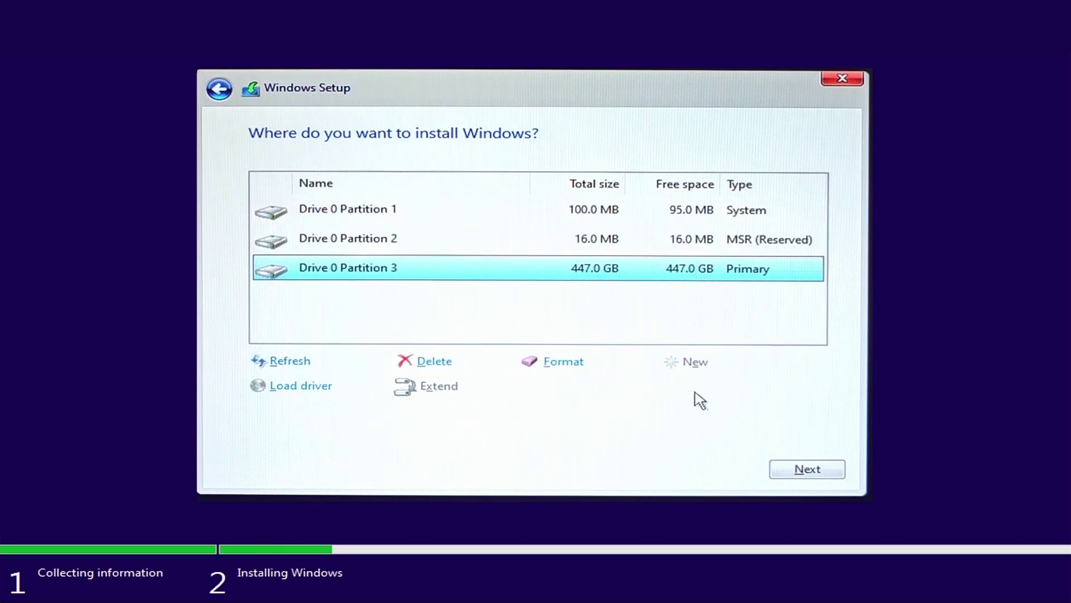
{"action": "left_click", "coordinate": [569, 367]}
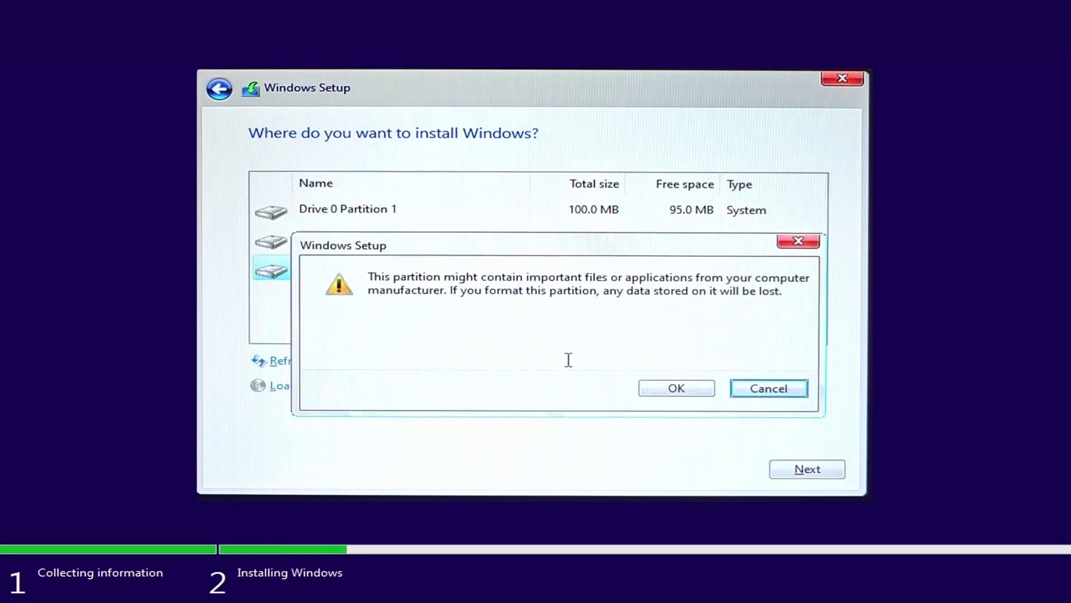
{"action": "left_click", "coordinate": [672, 390]}
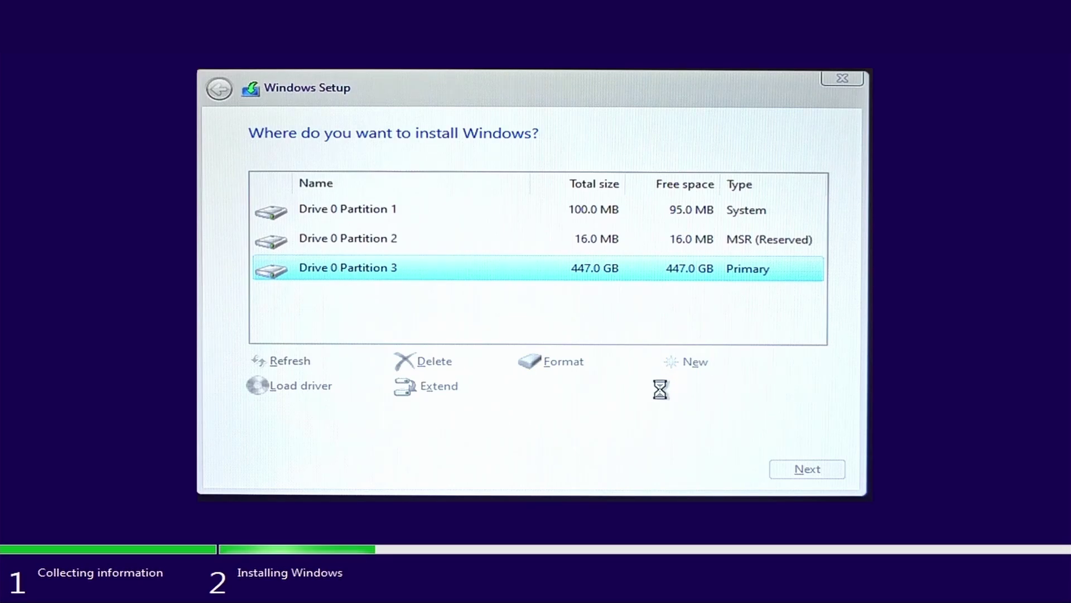
{"action": "left_click", "coordinate": [801, 472]}
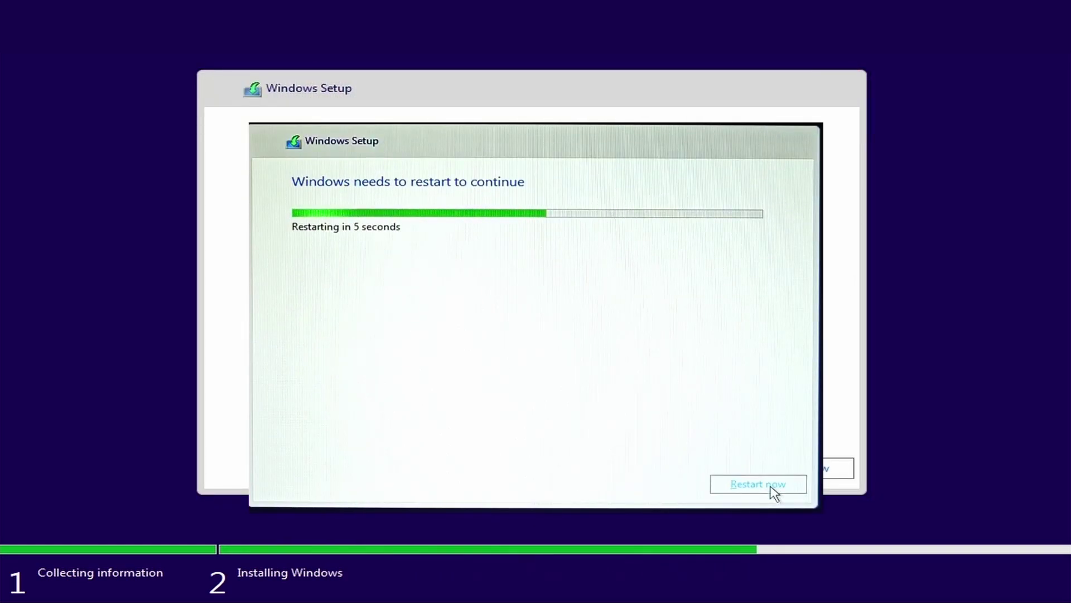
- Restart the PC now once installation completes
{"action": "left_click", "coordinate": [773, 487]}
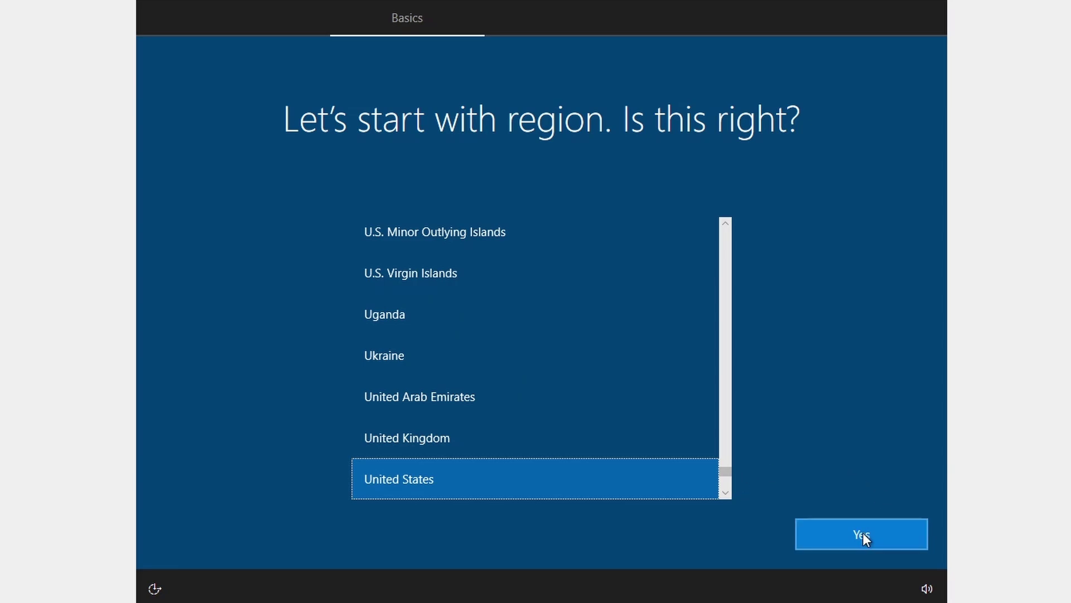
- Confirm United States region and US keyboard layout, skipping a second layout
{"action": "left_click", "coordinate": [862, 534]}
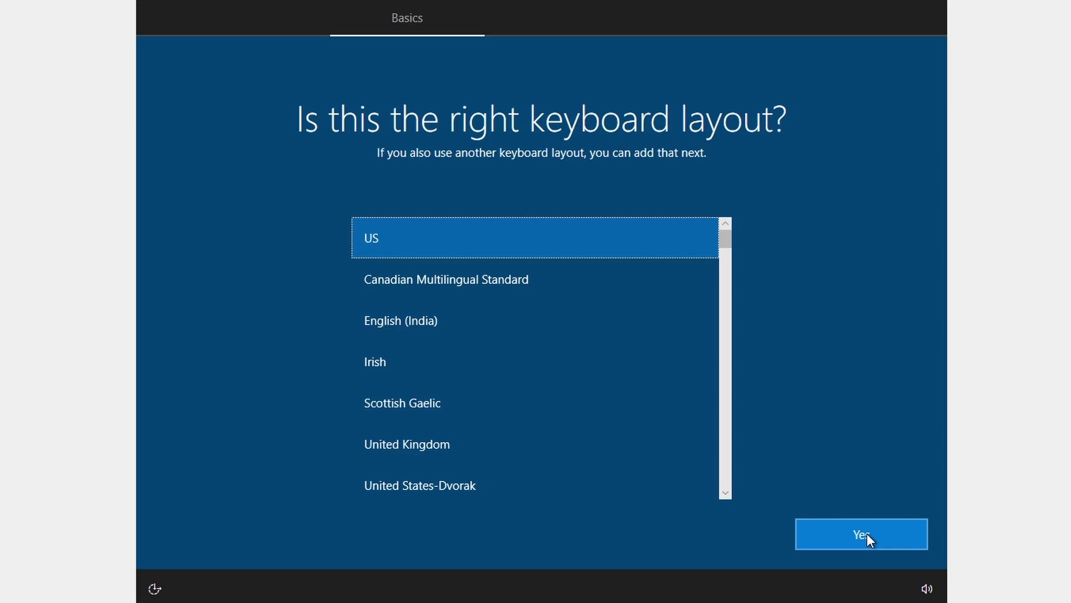
{"action": "left_click", "coordinate": [867, 533]}
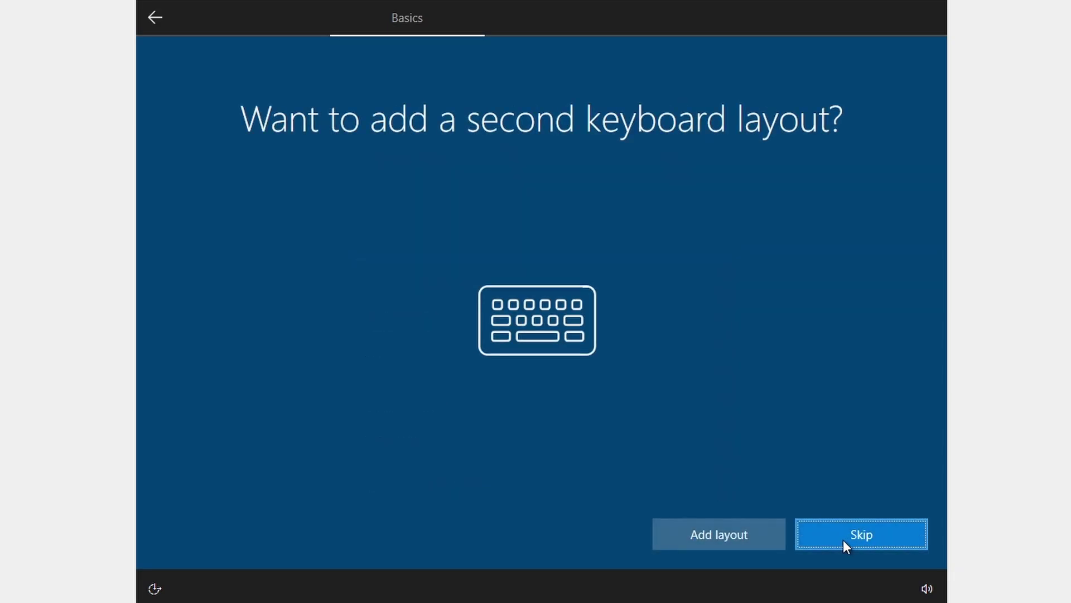
{"action": "left_click", "coordinate": [843, 540]}
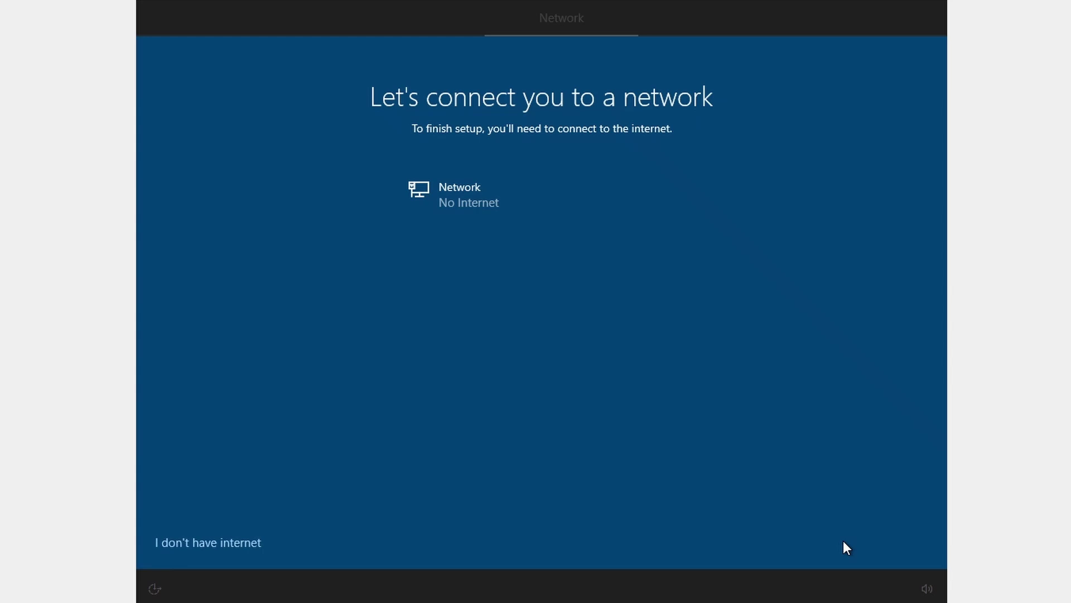
- Continue with limited setup offline and create the local account 'My PC' with no password
{"action": "left_click", "coordinate": [235, 542]}
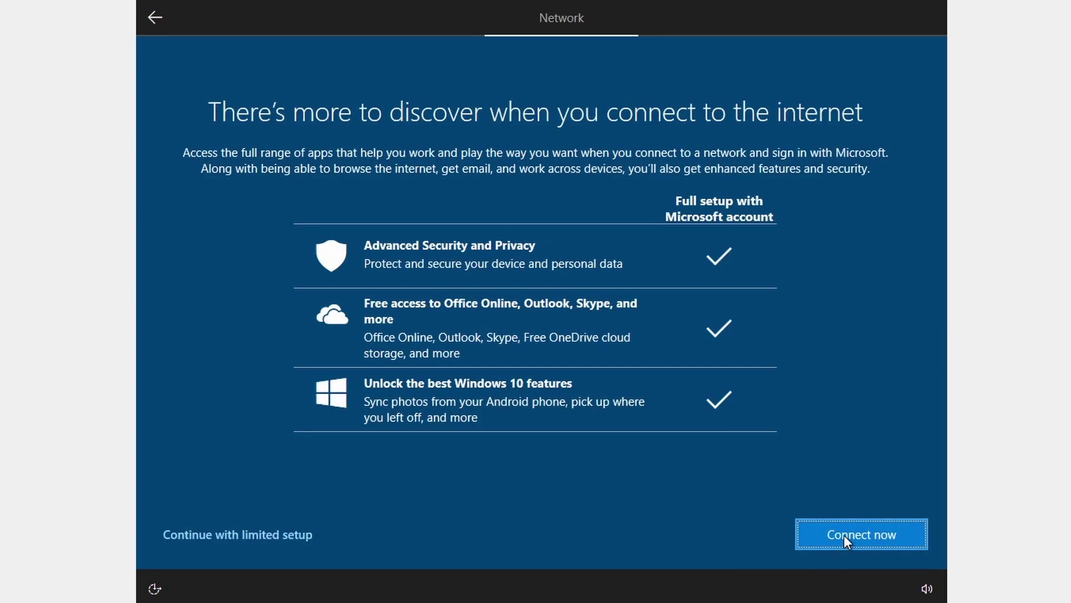
{"action": "left_click", "coordinate": [270, 537]}
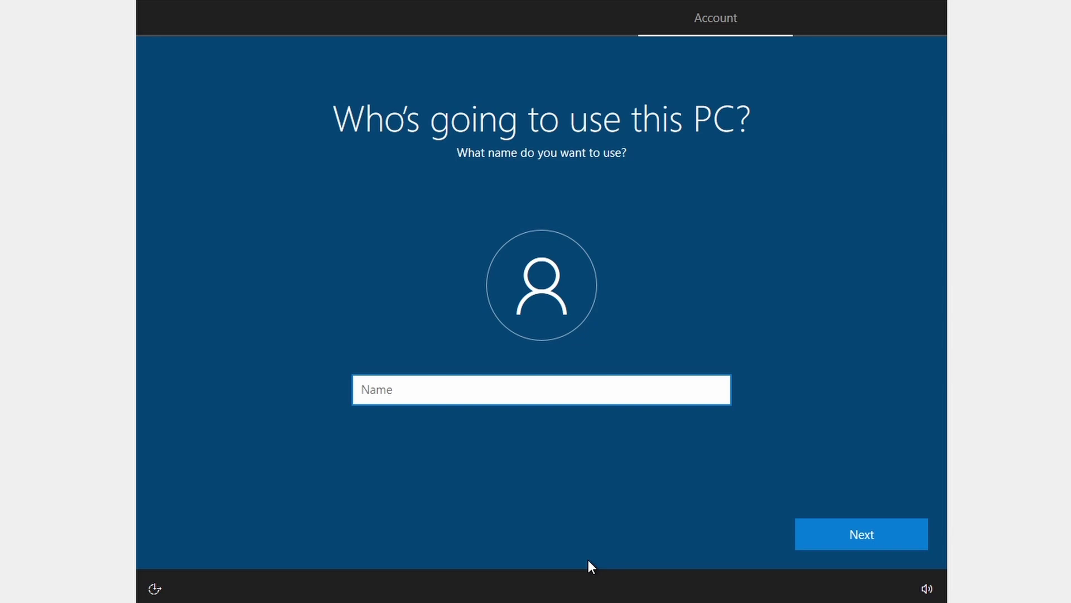
{"action": "type", "text": "My PC"}
{"action": "left_click", "coordinate": [847, 526]}
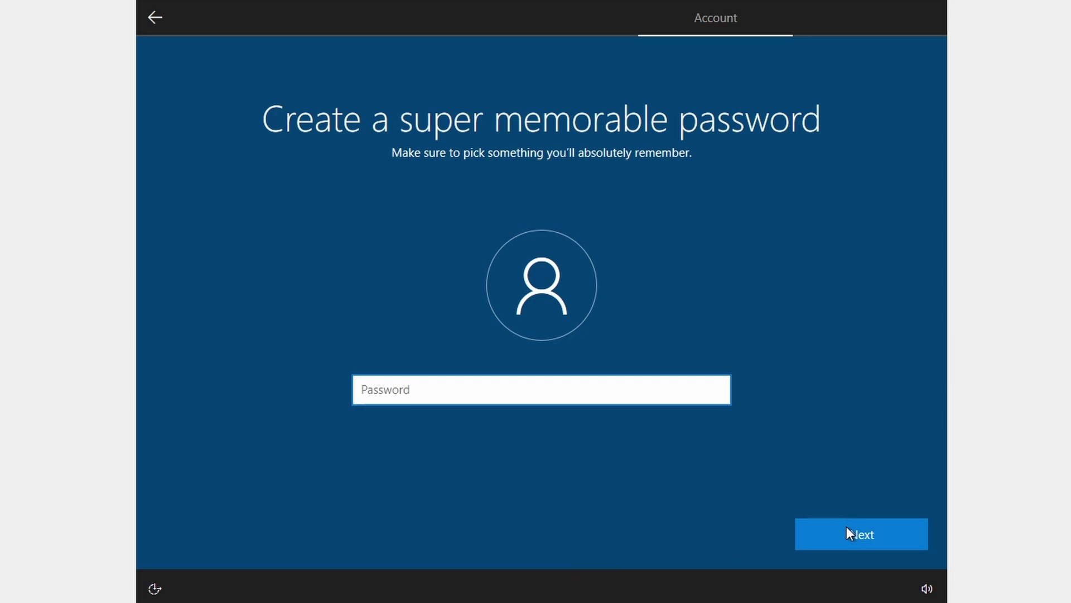
{"action": "left_click", "coordinate": [848, 527]}
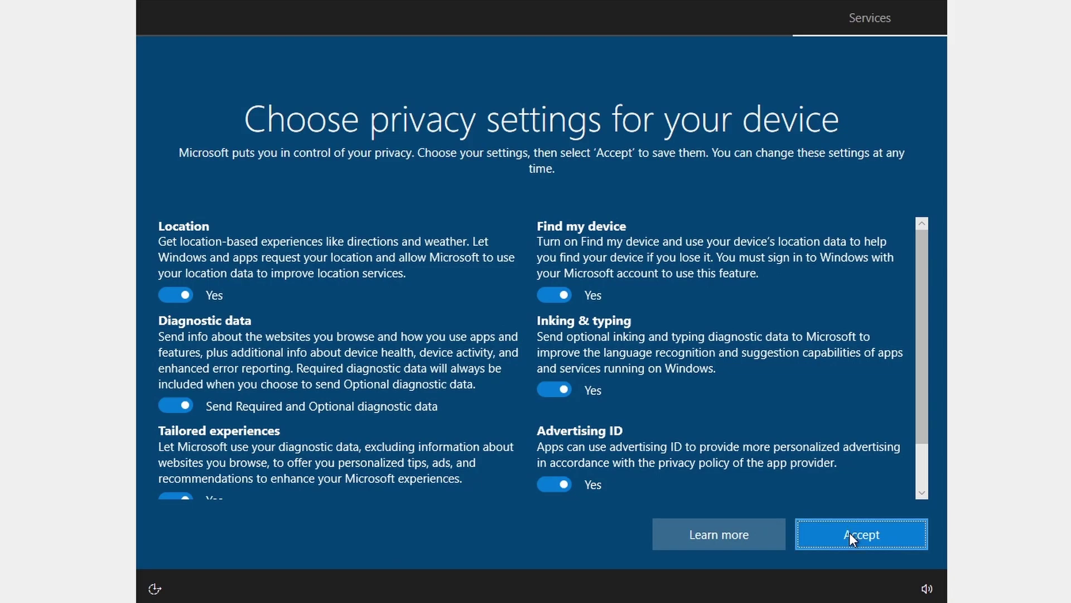
- Accept the default privacy settings and let setup reach the desktop
{"action": "left_click", "coordinate": [849, 535]}
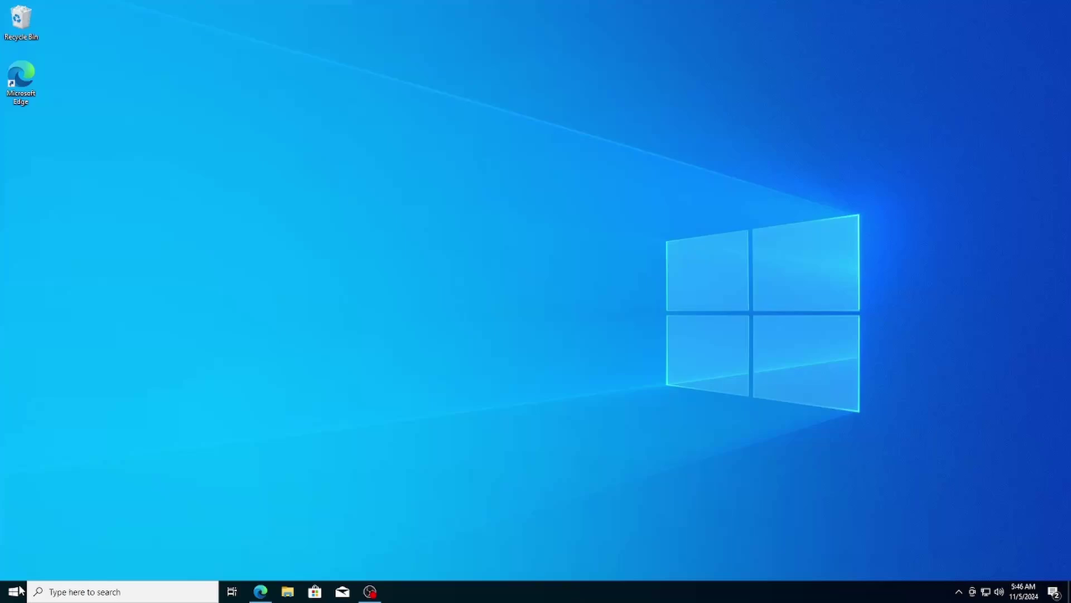
- Go to Settings > Accounts > Sign-in options and expand the Password option
{"action": "right_click", "coordinate": [21, 593]}
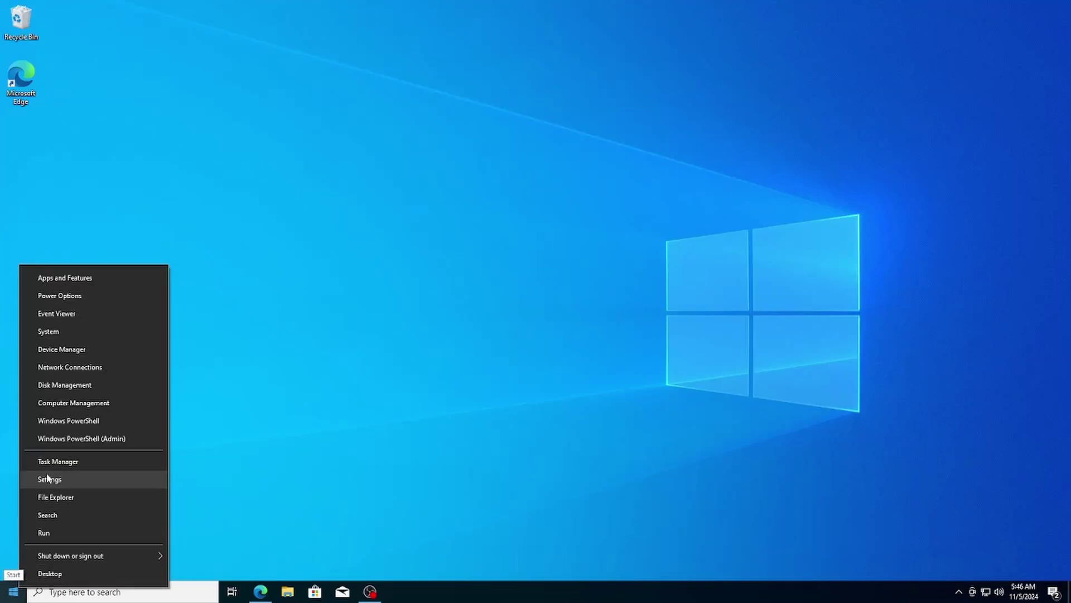
{"action": "left_click", "coordinate": [63, 475]}
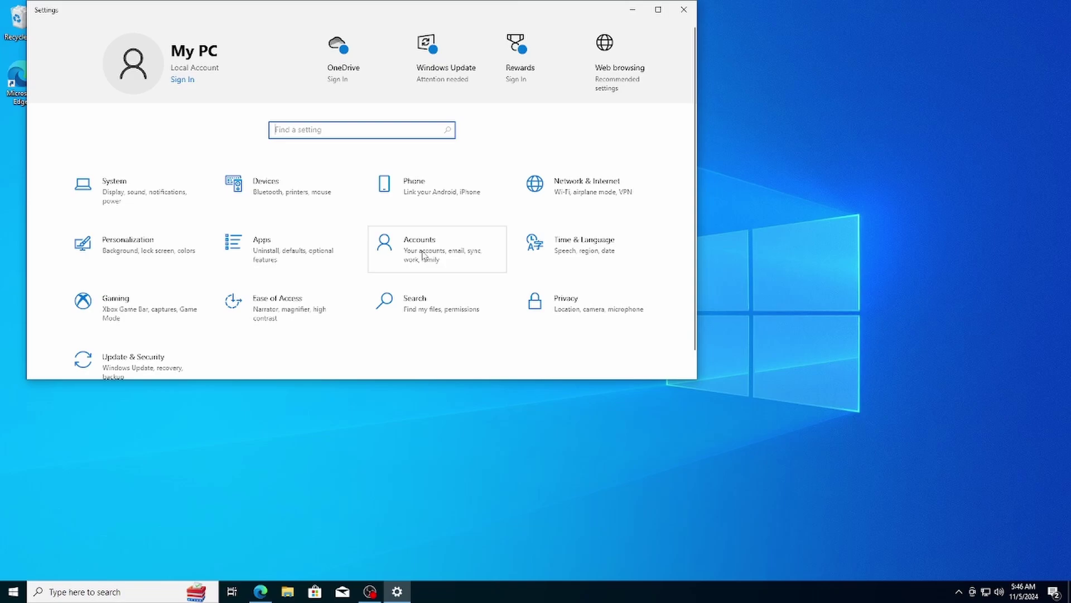
{"action": "left_click", "coordinate": [422, 254]}
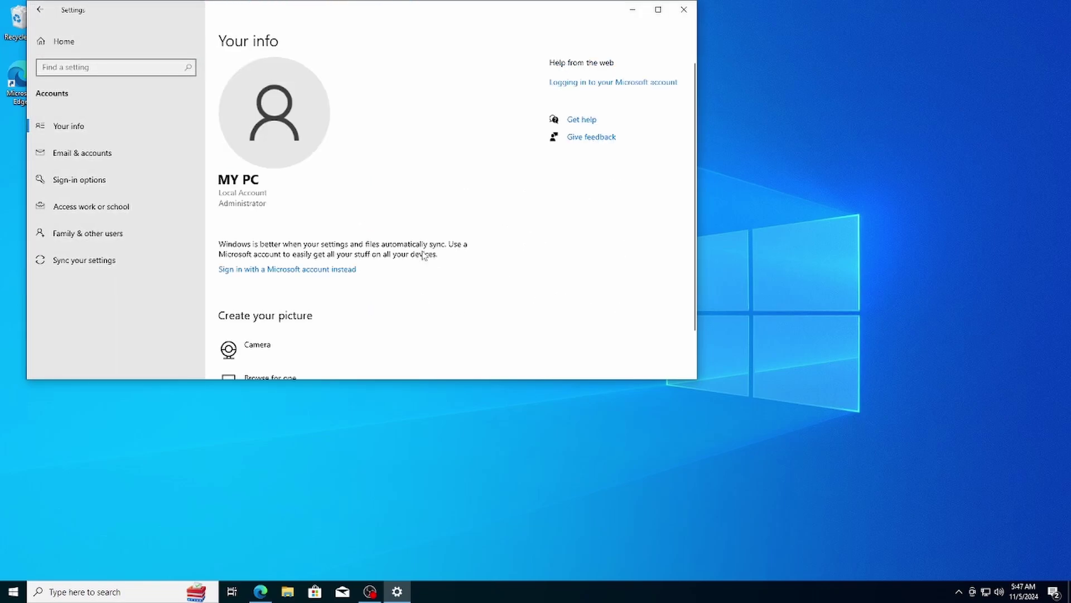
{"action": "left_click", "coordinate": [111, 184]}
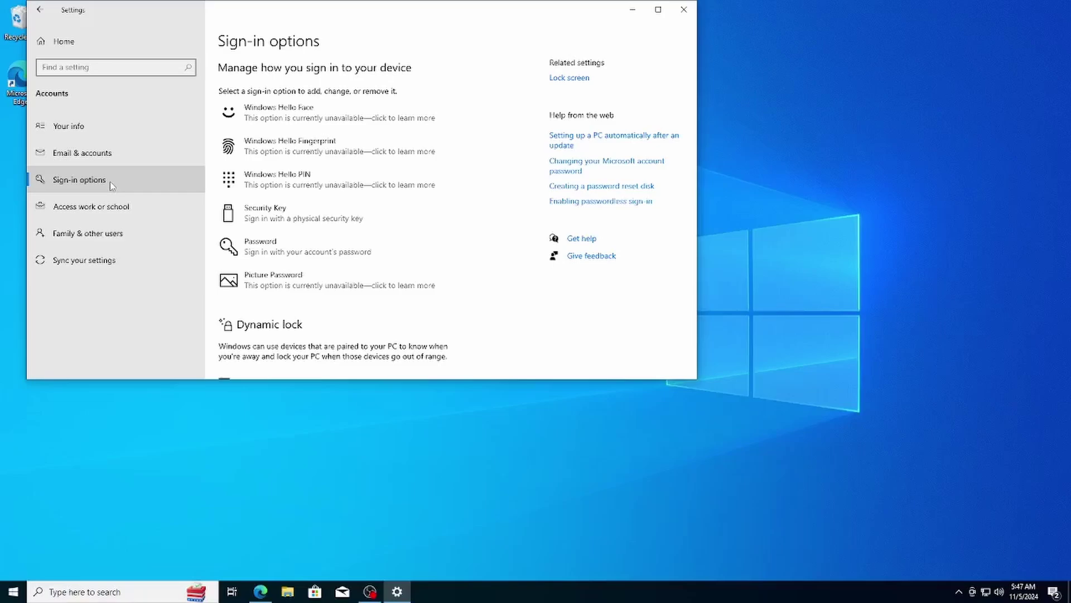
{"action": "left_click", "coordinate": [274, 248]}
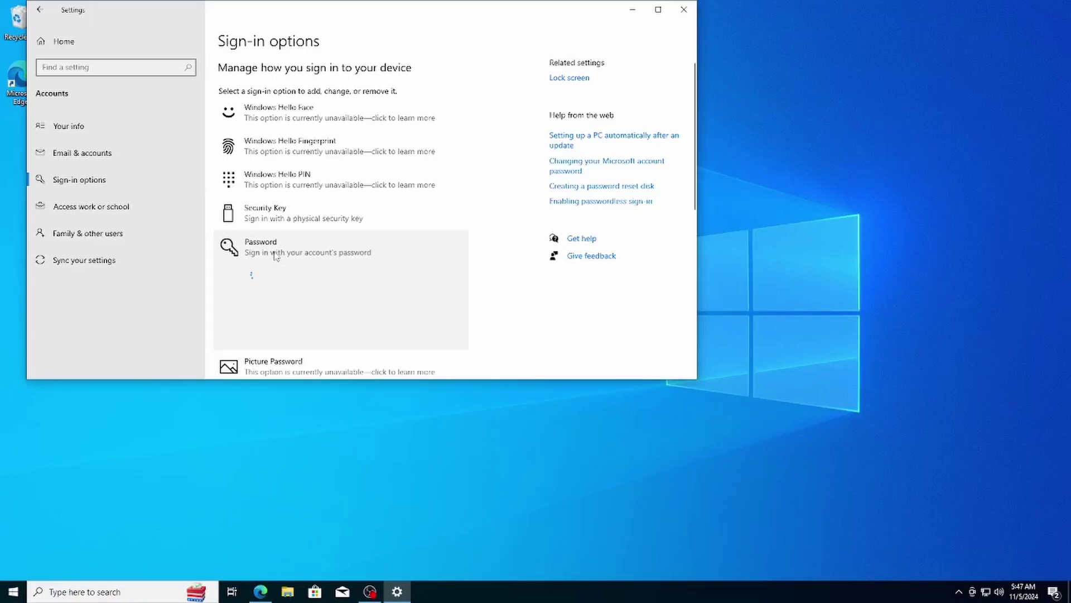
- Add a password to the My PC account, confirm it, and enter a password hint
{"action": "left_click", "coordinate": [436, 335]}
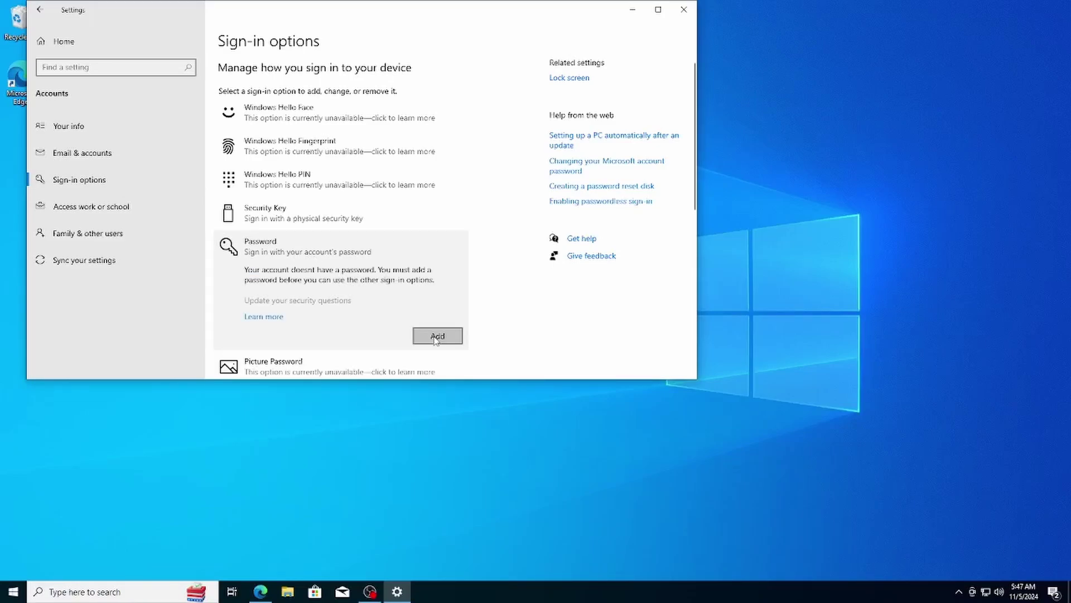
{"action": "type", "text": "123456789"}
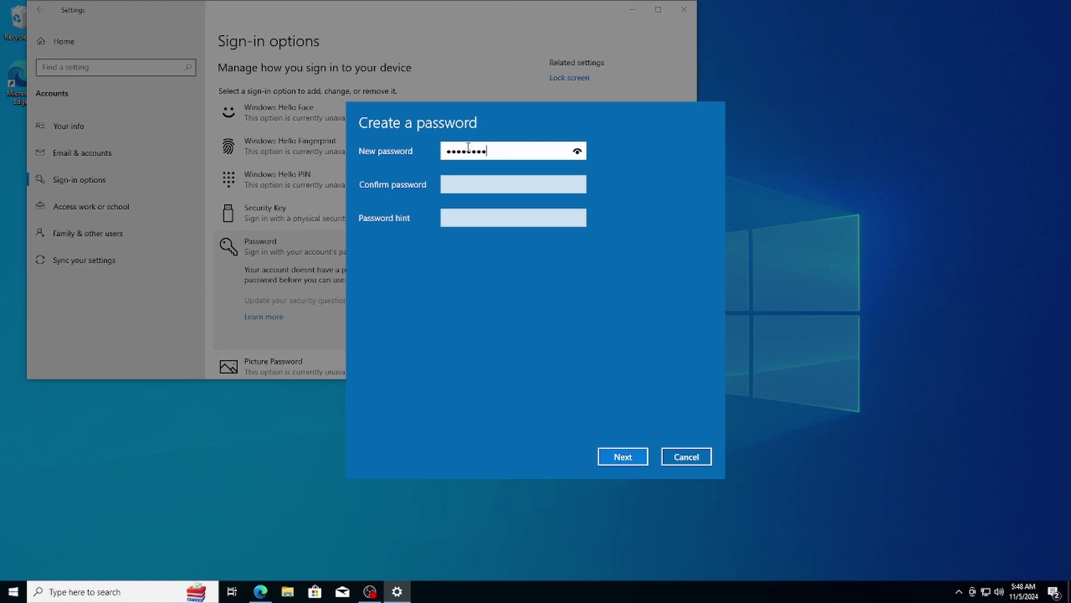
{"action": "left_click", "coordinate": [472, 177]}
{"action": "type", "text": "123456789"}
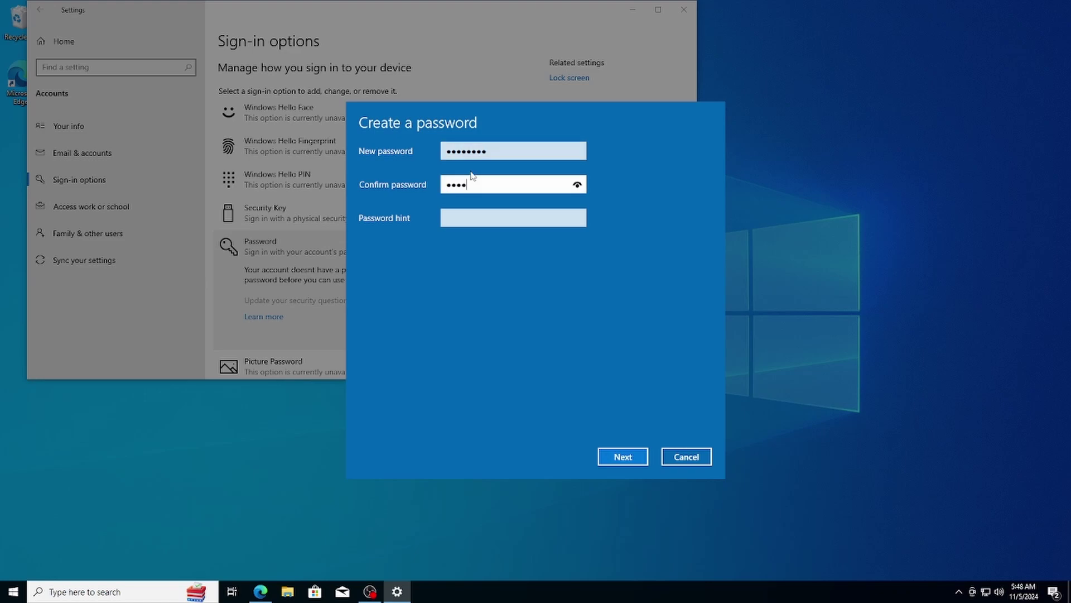
{"action": "left_click", "coordinate": [469, 212]}
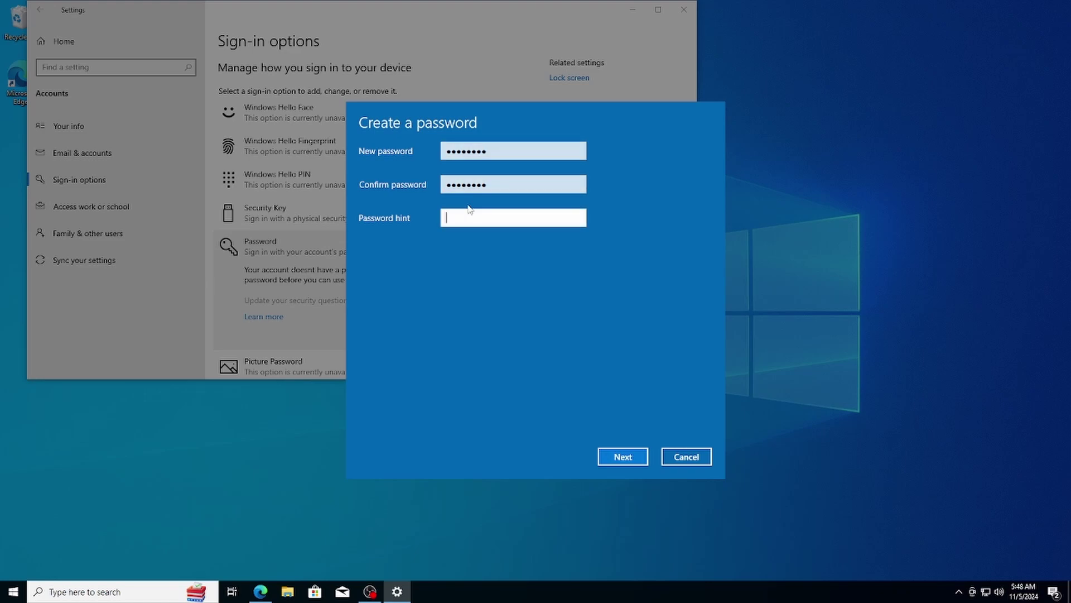
{"action": "type", "text": "nnps"}
{"action": "left_click", "coordinate": [617, 457]}
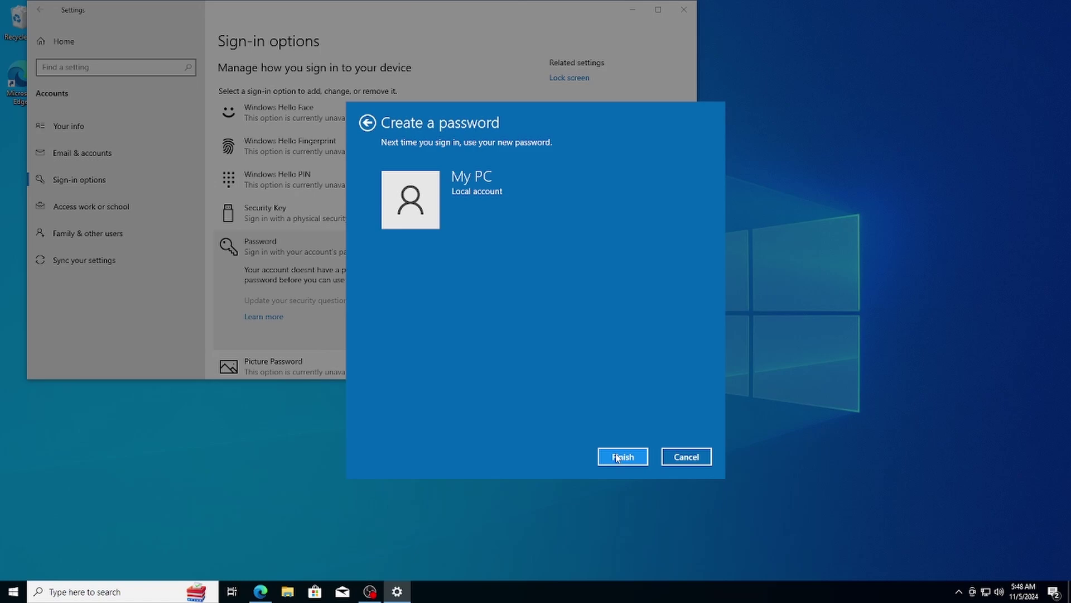
{"action": "left_click", "coordinate": [617, 457]}
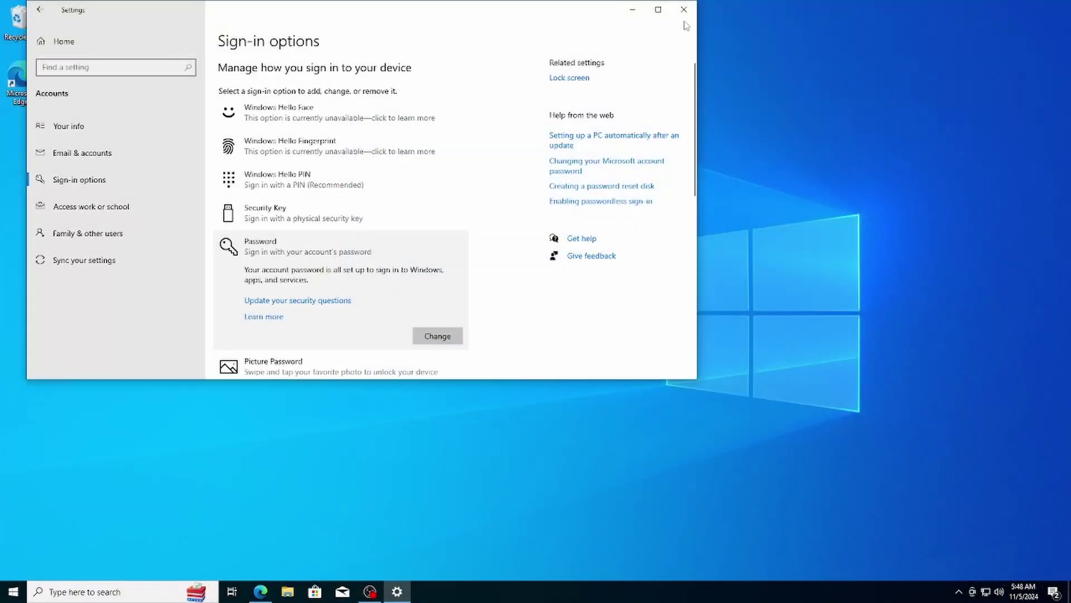
- Close the Settings window, returning to the Windows 10 desktop with the password now set
{"action": "left_click", "coordinate": [683, 10]}
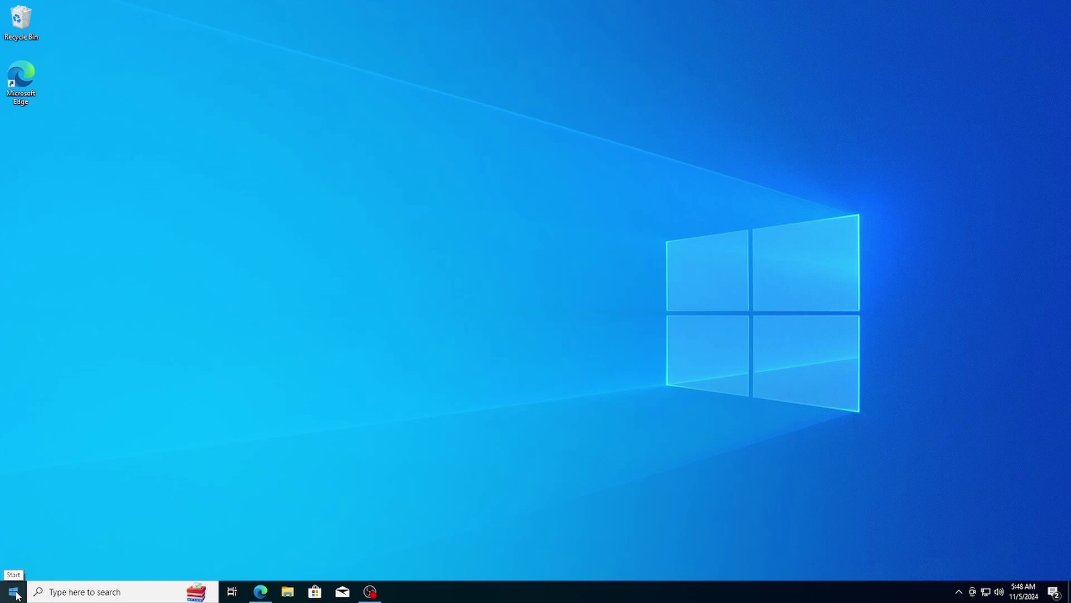